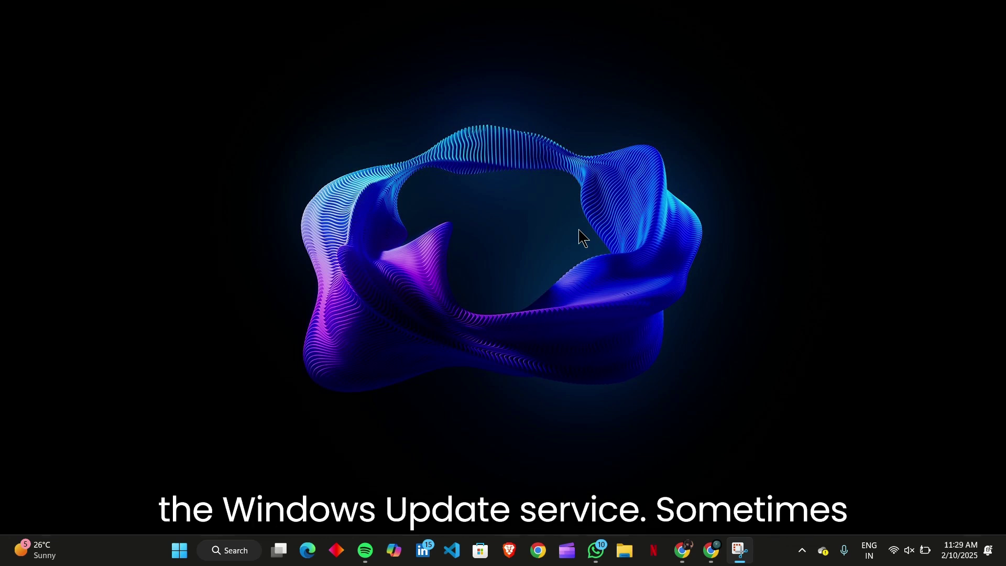
- Launch the Services console via services.msc from the Run box
key("super+r")
type("ser")
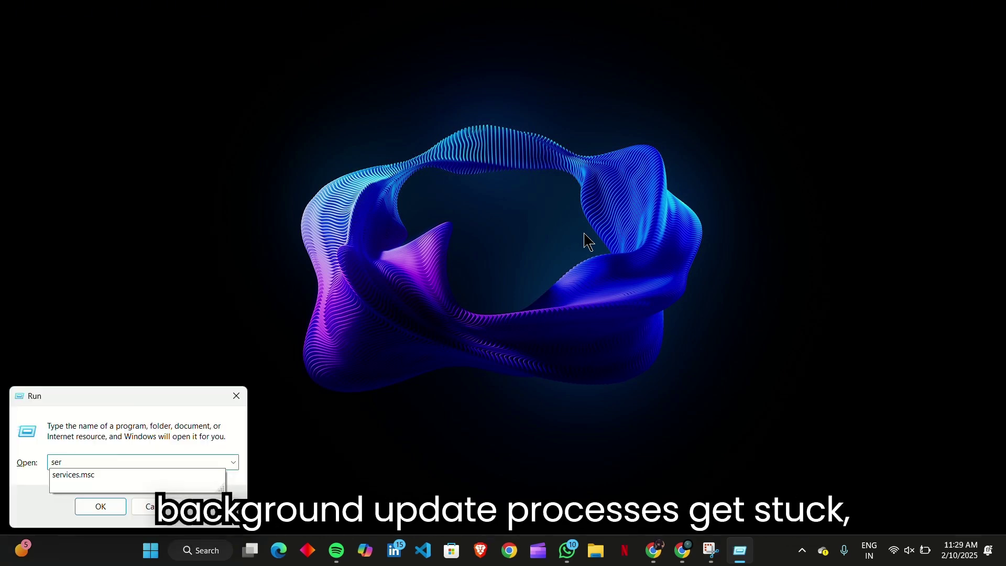
key("Down")
key("Return")
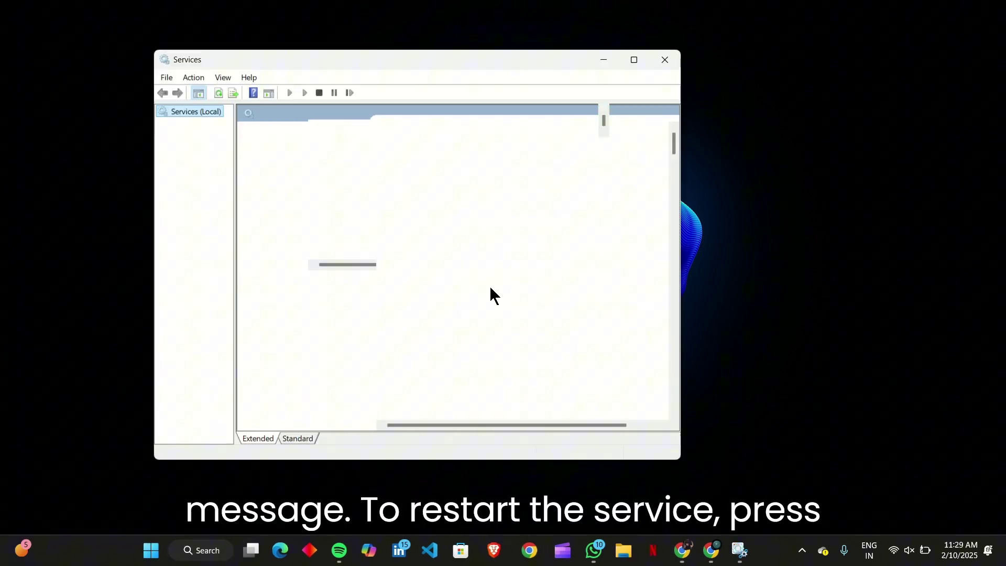
scroll(498, 269, "down", 5)
left_click_drag(674, 154, 681, 389)
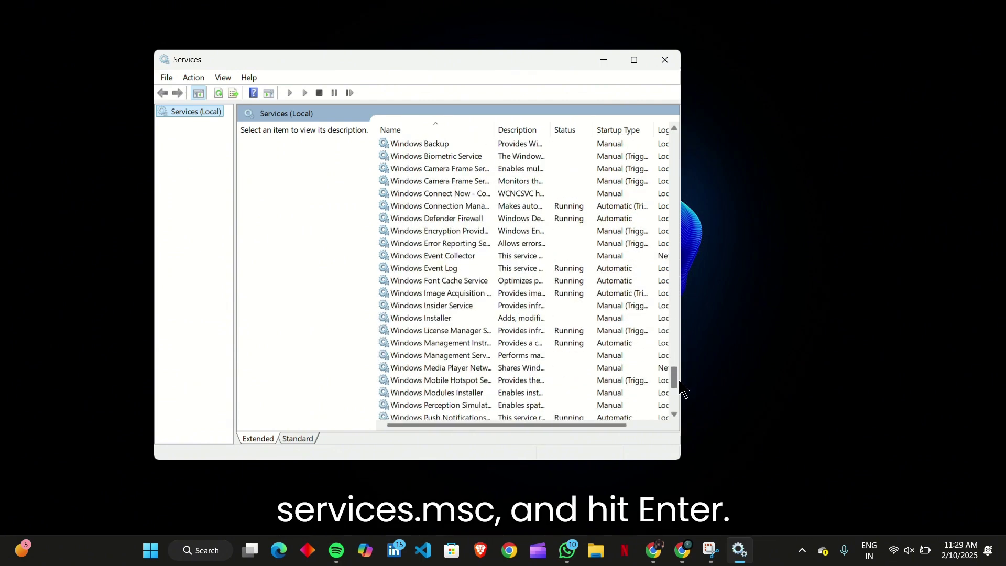
scroll(468, 270, "down", 1)
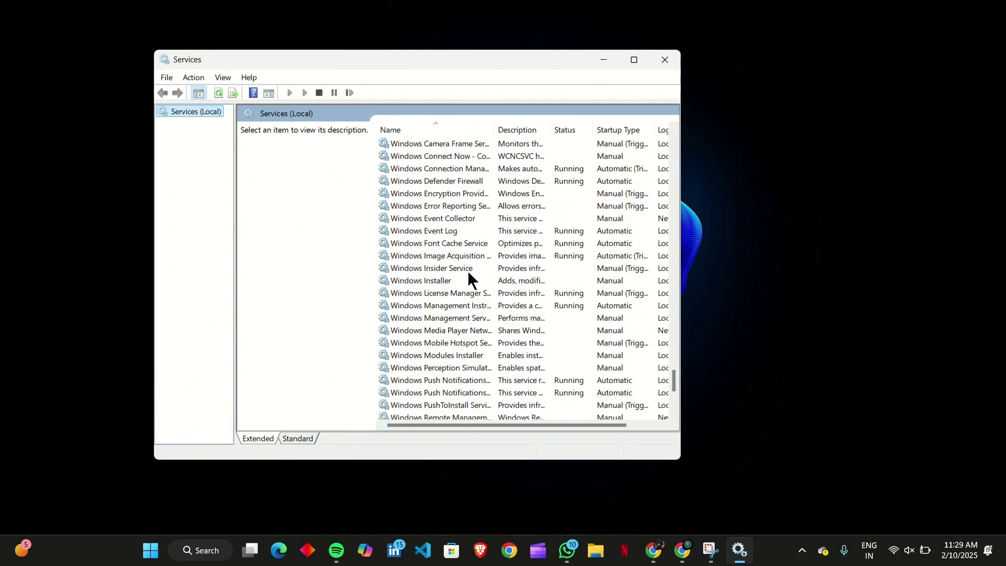
scroll(467, 270, "down", 1)
scroll(468, 275, "down", 1)
- Set the Windows Update service's startup type to Automatic
double_click(434, 393)
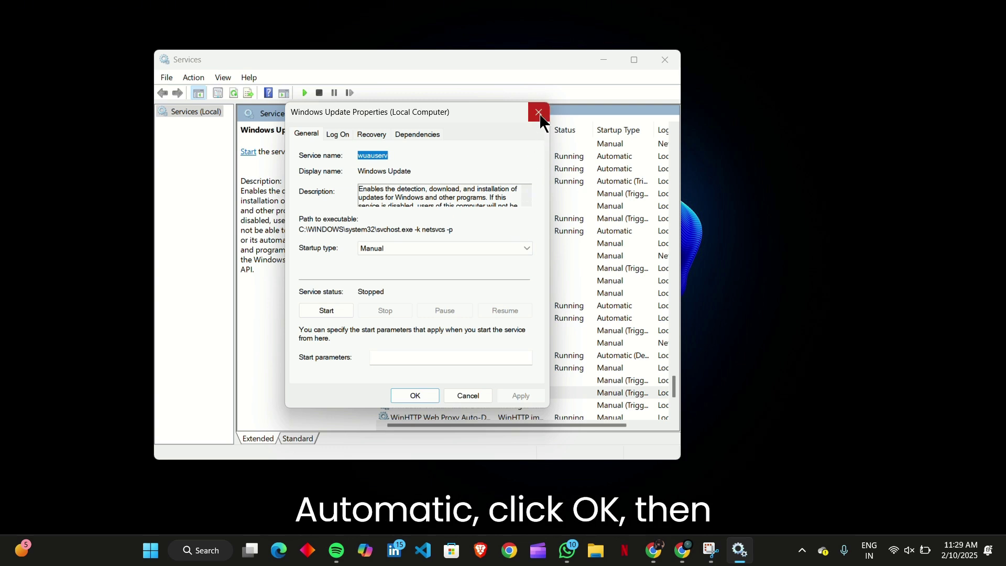
left_click(398, 252)
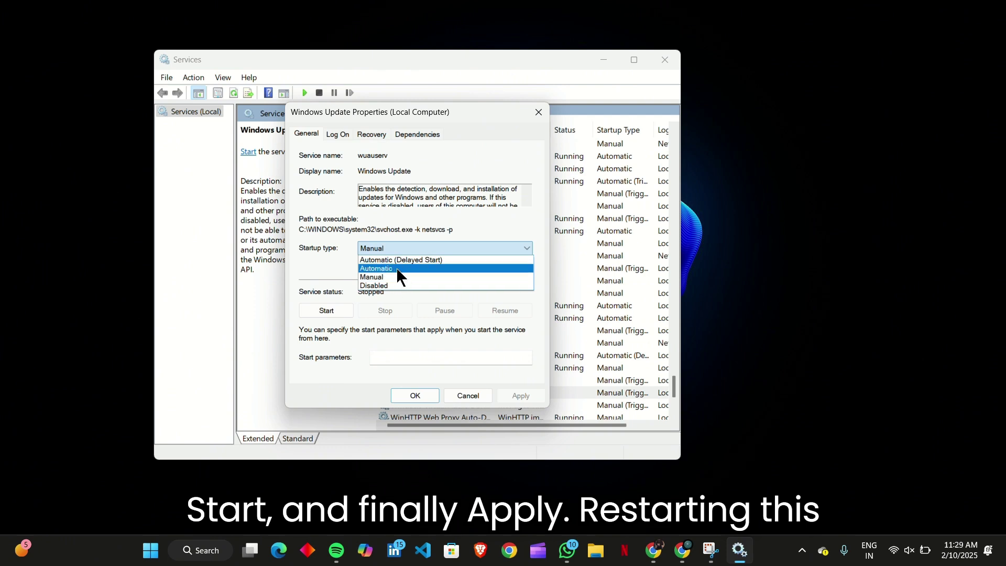
left_click(397, 268)
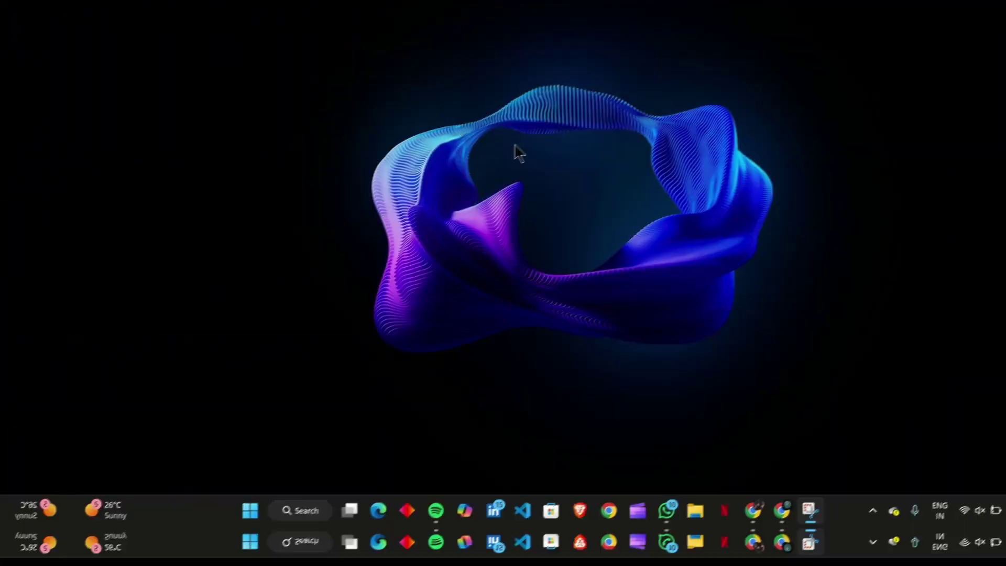
- Reach Settings > System > Troubleshoot > Other troubleshooters, listing Windows Update
left_click(232, 552)
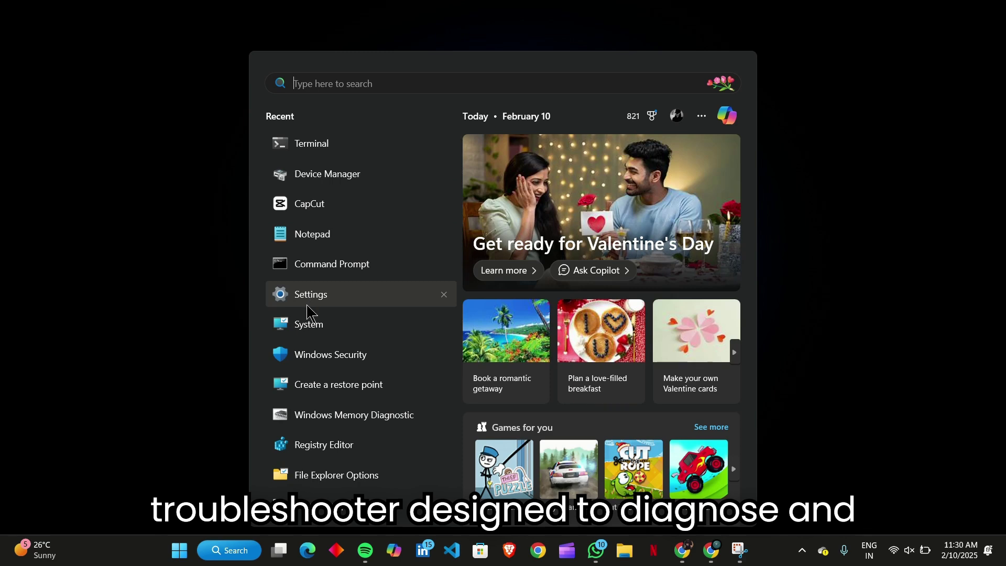
left_click(308, 297)
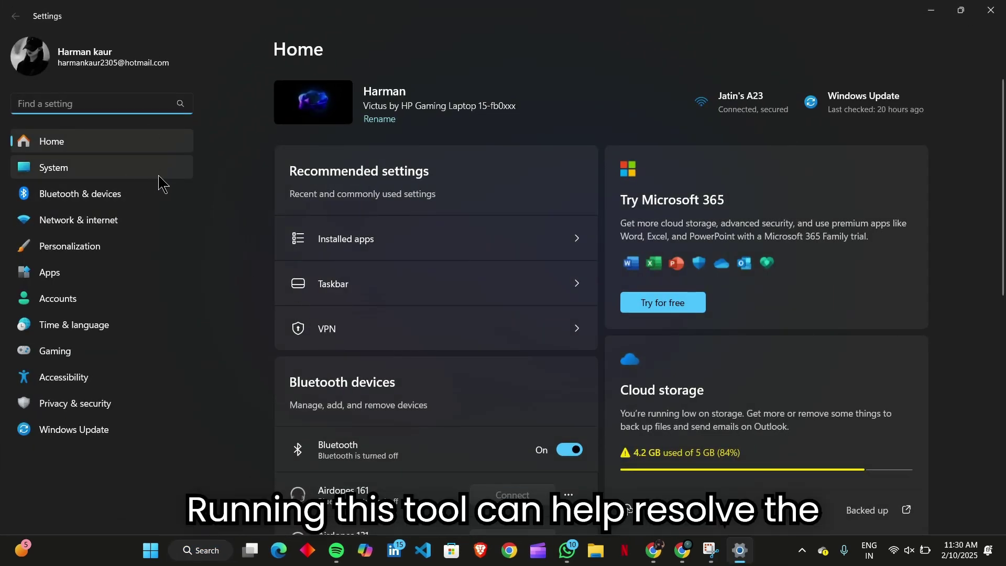
left_click(157, 174)
scroll(558, 284, "down", 2)
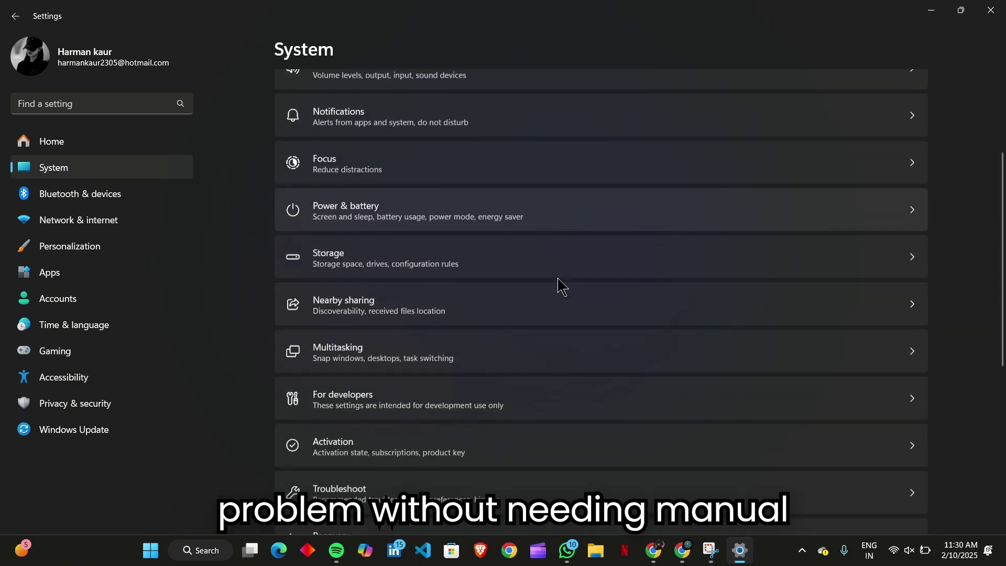
scroll(558, 284, "down", 4)
scroll(559, 285, "up", 1)
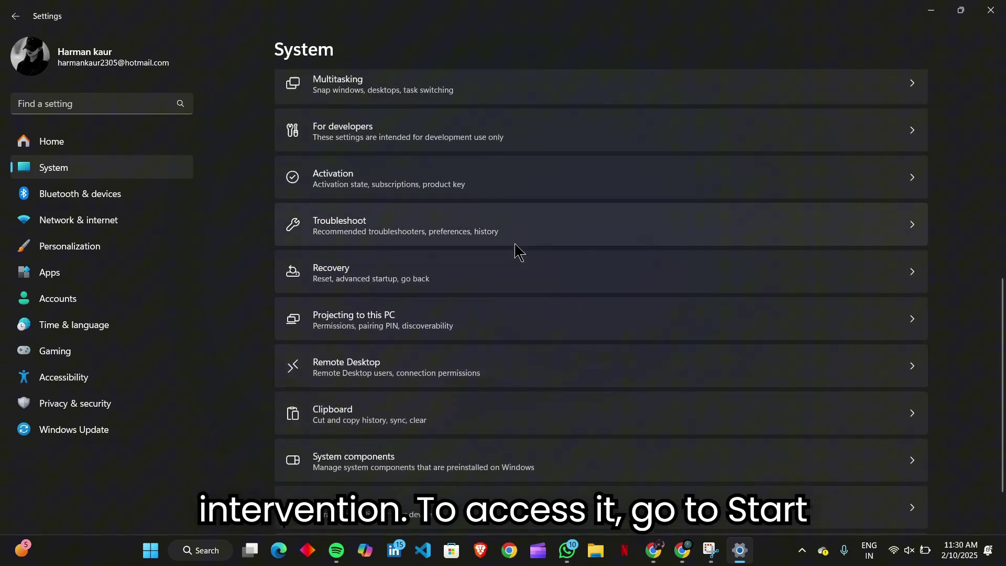
left_click(662, 234)
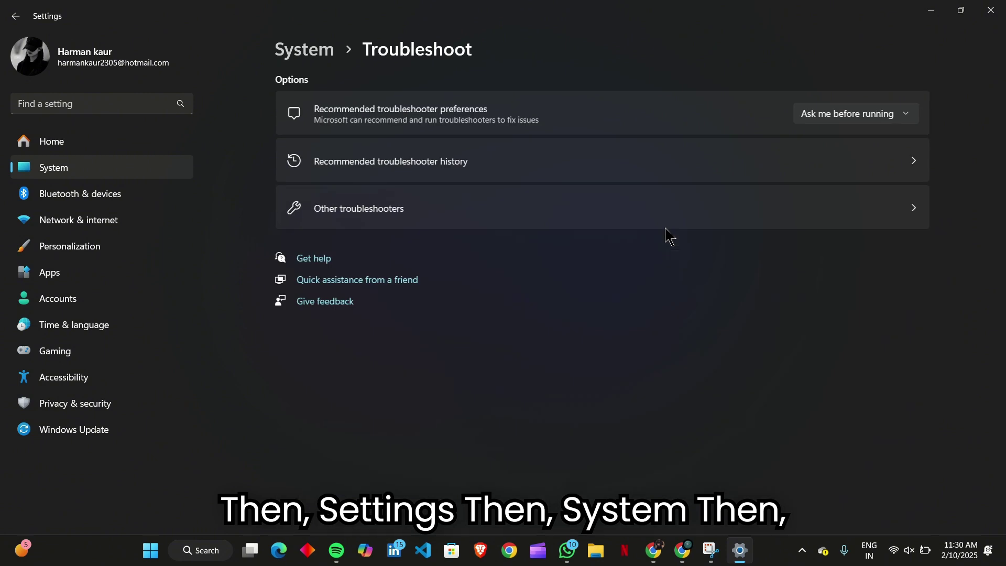
left_click(791, 202)
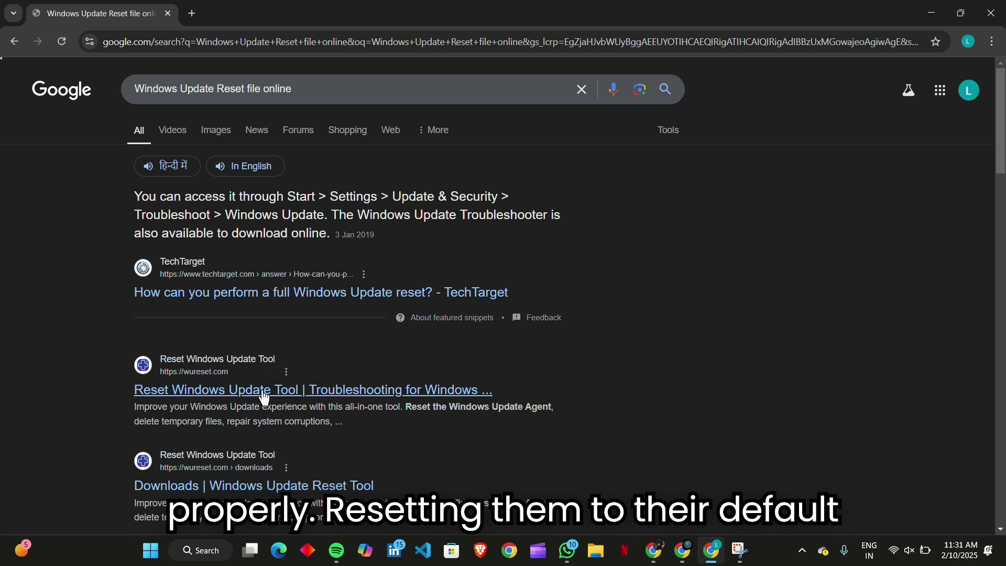
- Visit the wureset.com Reset Windows Update Tool site from the Google results
left_click(282, 391)
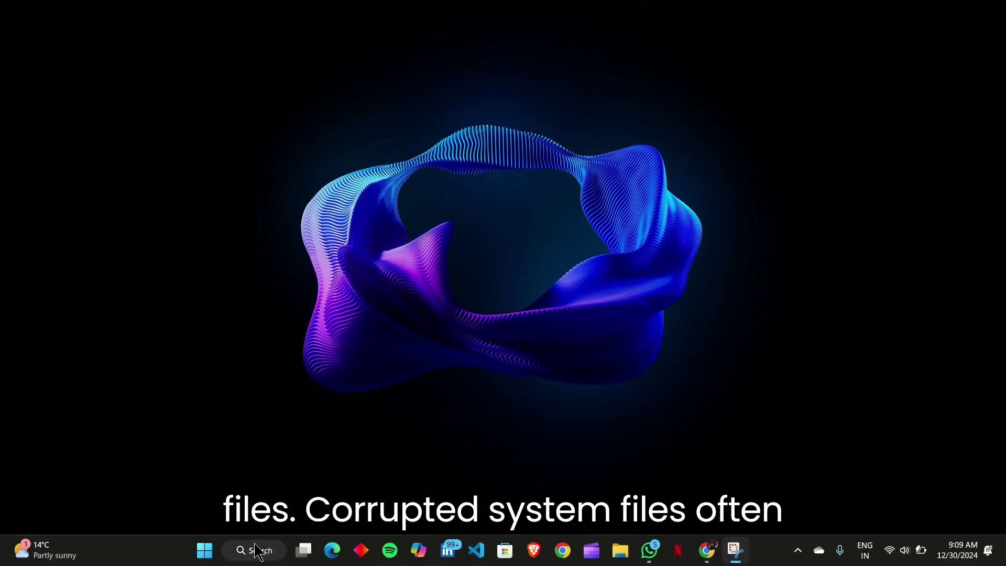
- Search for cmd and launch Command Prompt
left_click(255, 552)
type("cm")
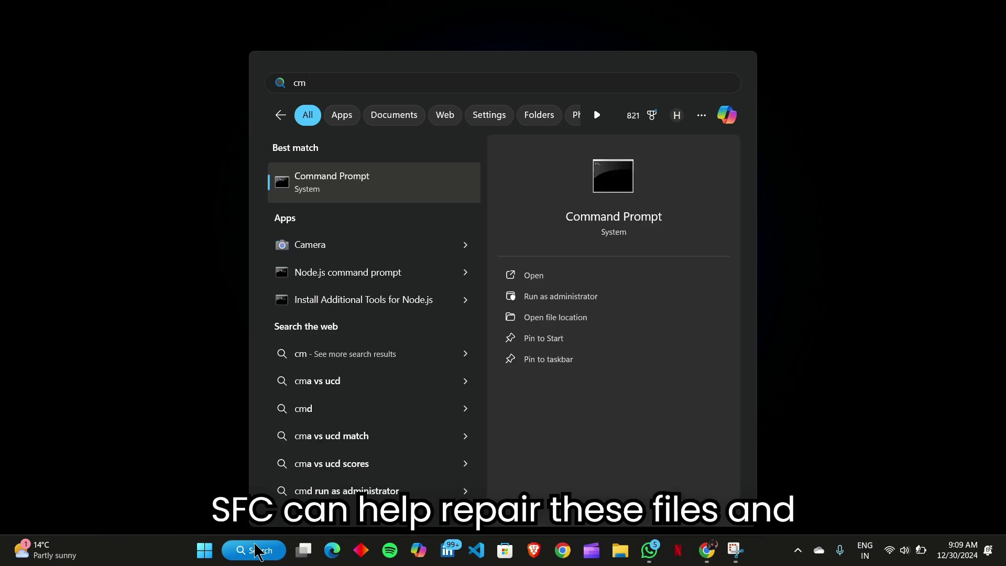
type("d")
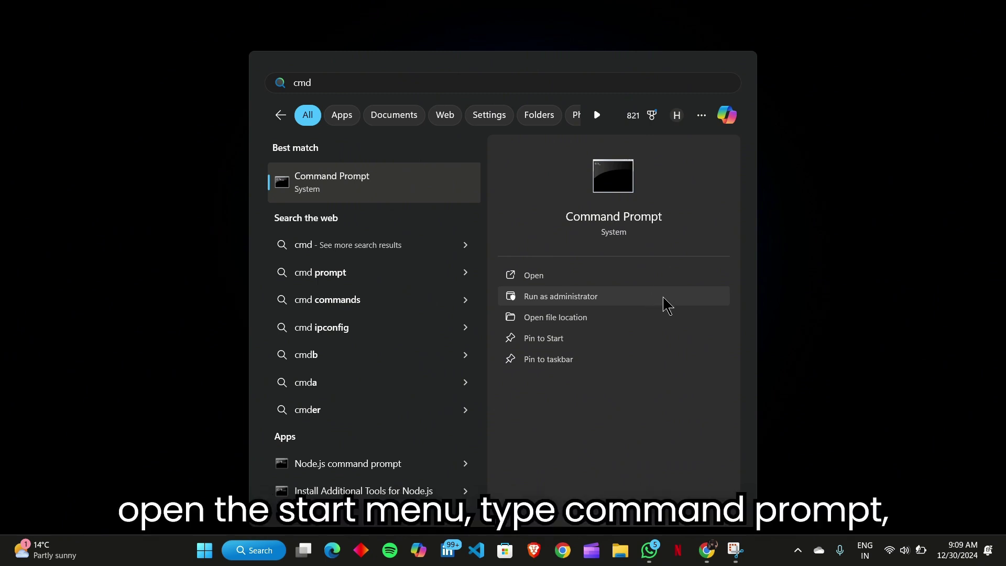
left_click(664, 303)
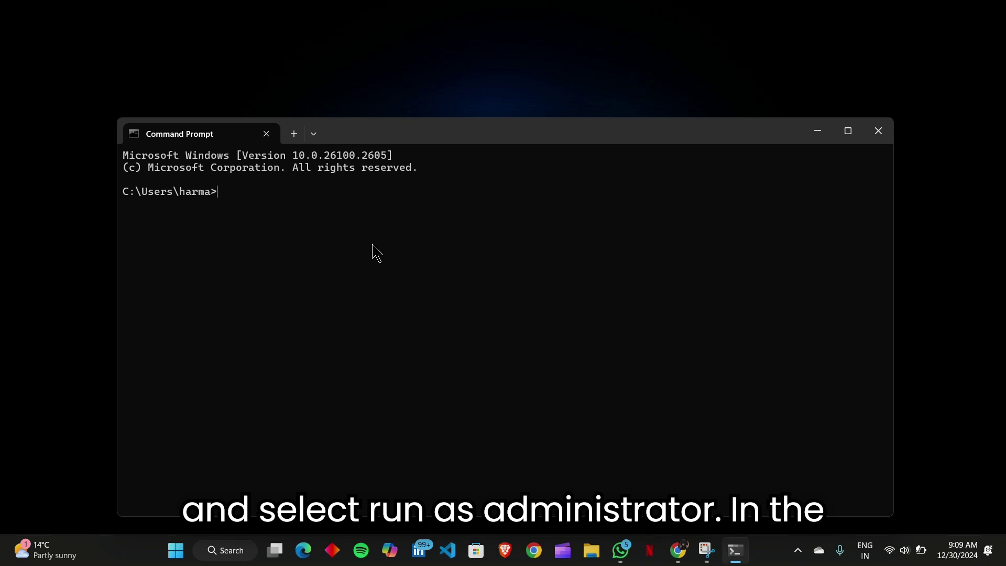
- Paste sfc /scannow, then DISM /Online /Cleanup-Image /RestoreHealth from clipboard history
key("super+v")
left_click(338, 362)
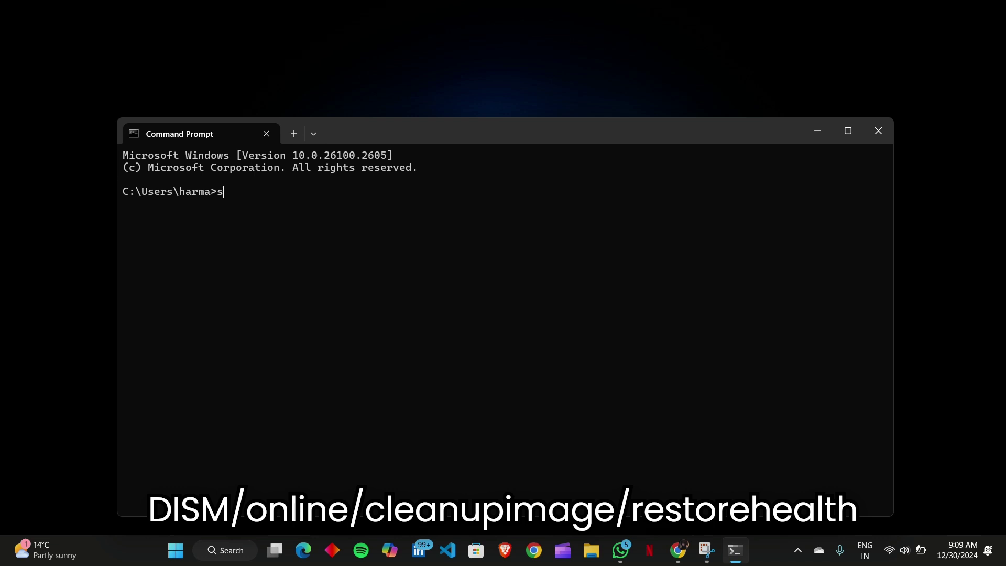
key("super+v")
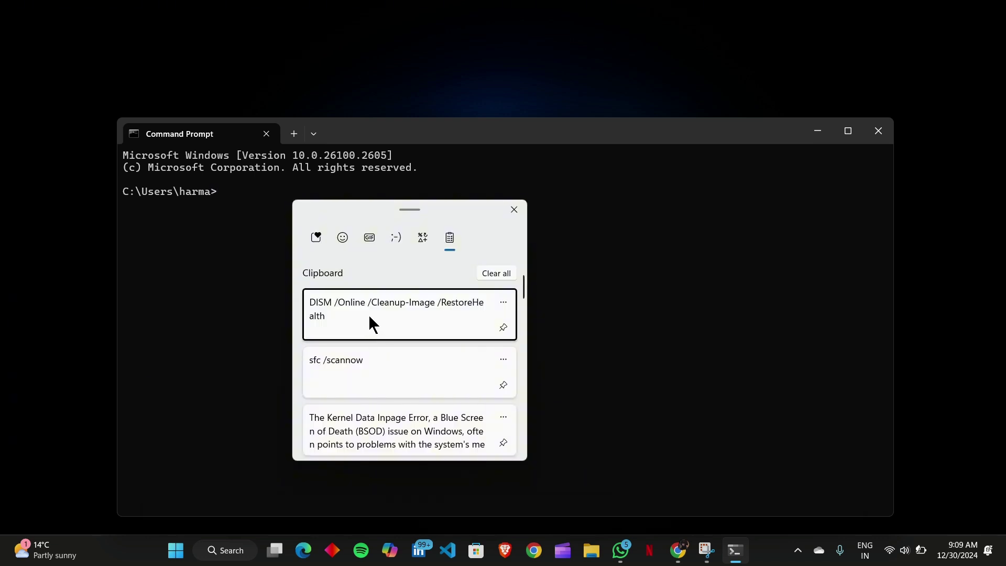
left_click(346, 313)
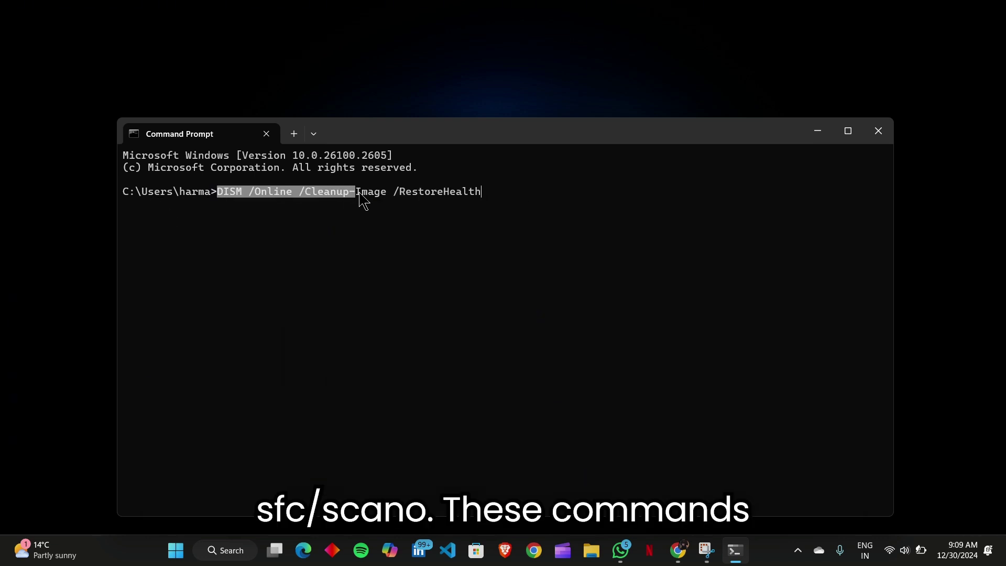